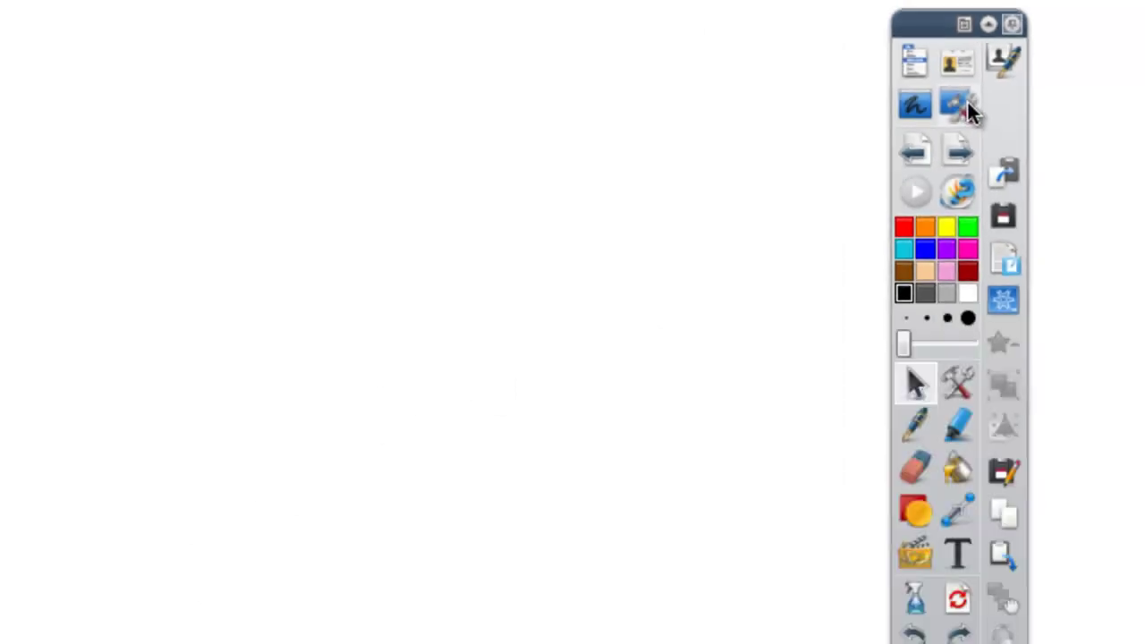
- Hide the flipchart and bring up the Desktop Tools snapshot options beside the elephant photo
{"action": "left_click", "coordinate": [959, 106]}
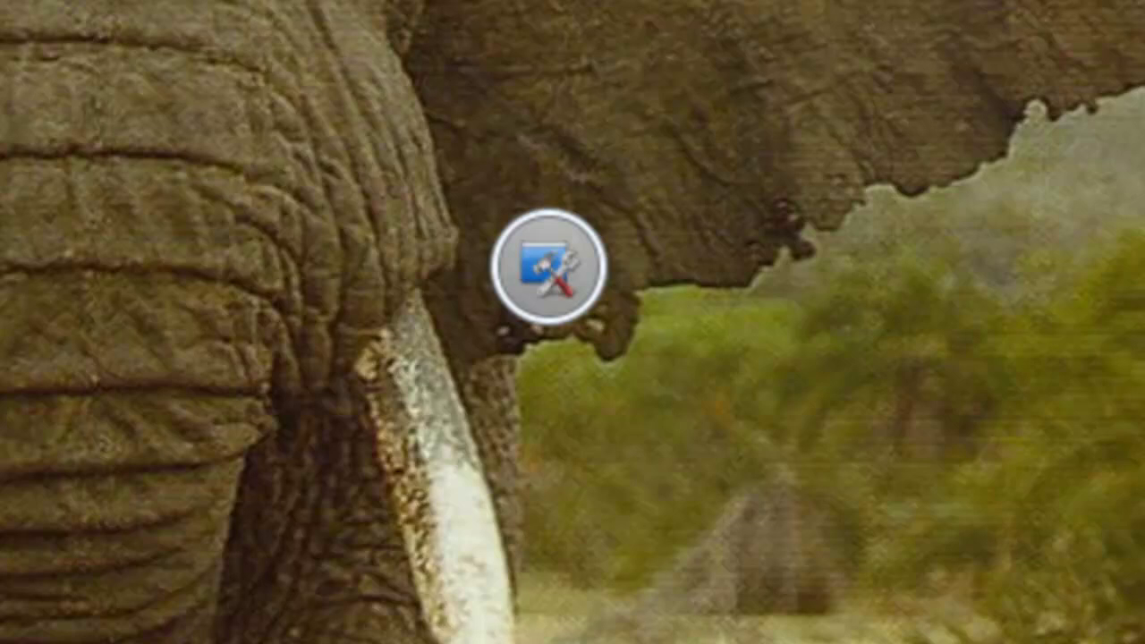
{"action": "left_click", "coordinate": [560, 267]}
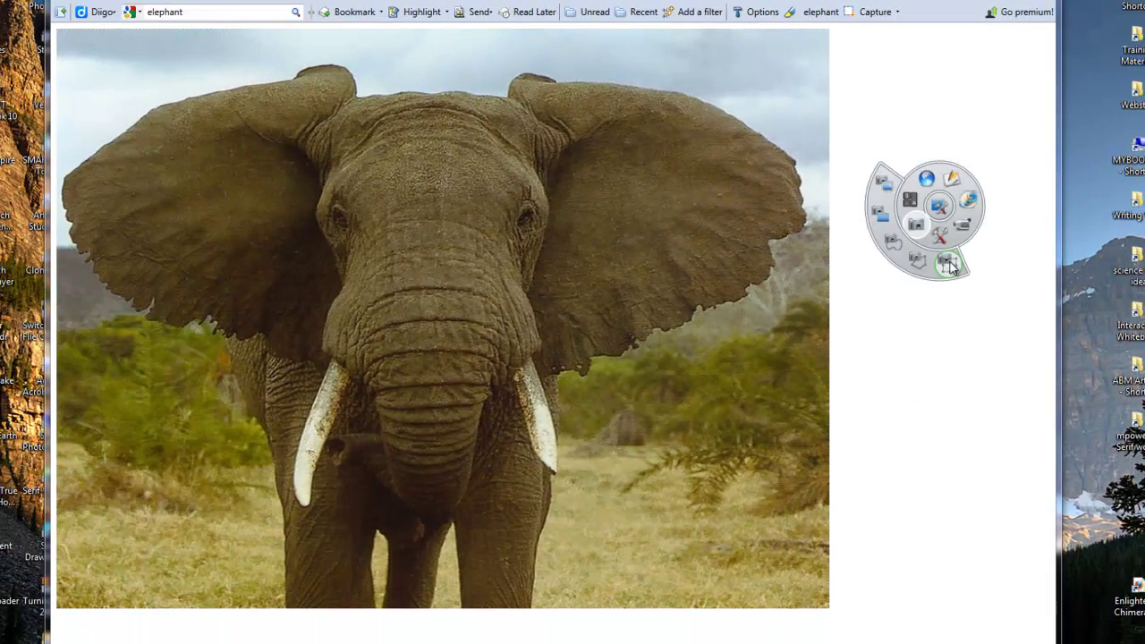
- Fit an Area Snapshot frame around the elephant at 729 × 519, left 240, top 183
{"action": "left_click", "coordinate": [752, 519]}
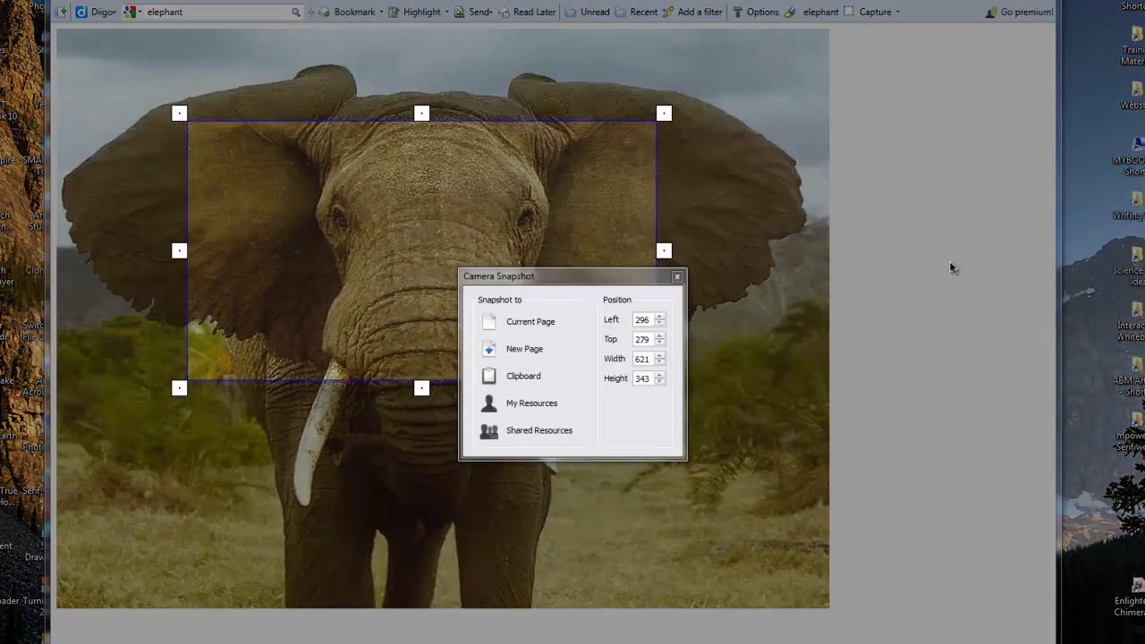
{"action": "left_click_drag", "start_coordinate": [564, 277], "coordinate": [830, 288]}
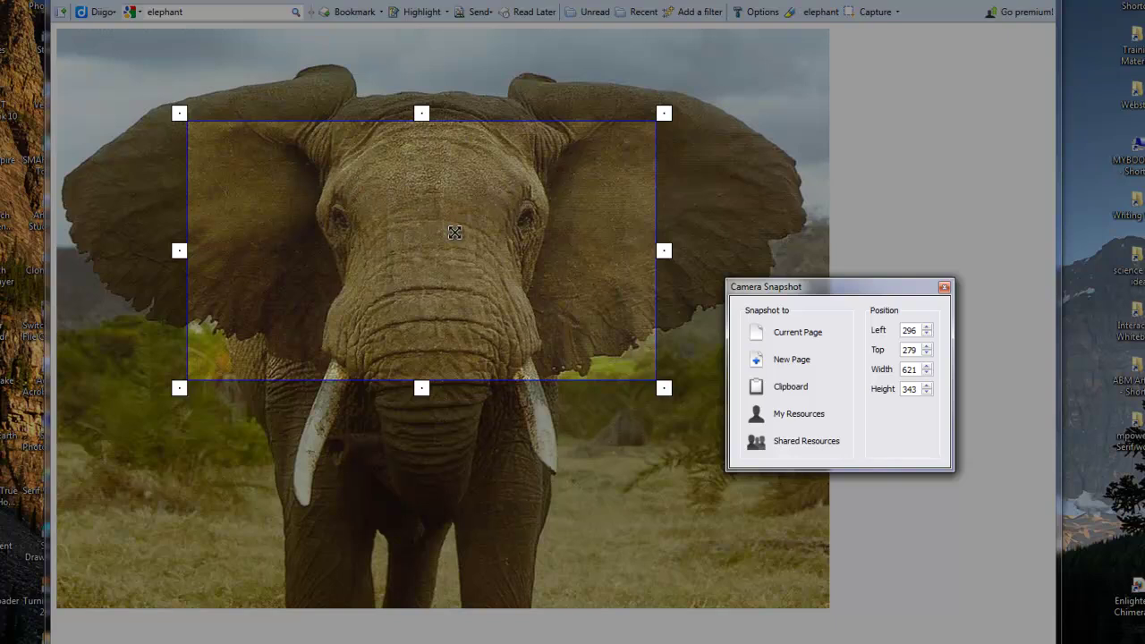
{"action": "left_click_drag", "start_coordinate": [484, 262], "coordinate": [483, 381]}
{"action": "left_click_drag", "start_coordinate": [194, 244], "coordinate": [82, 69]}
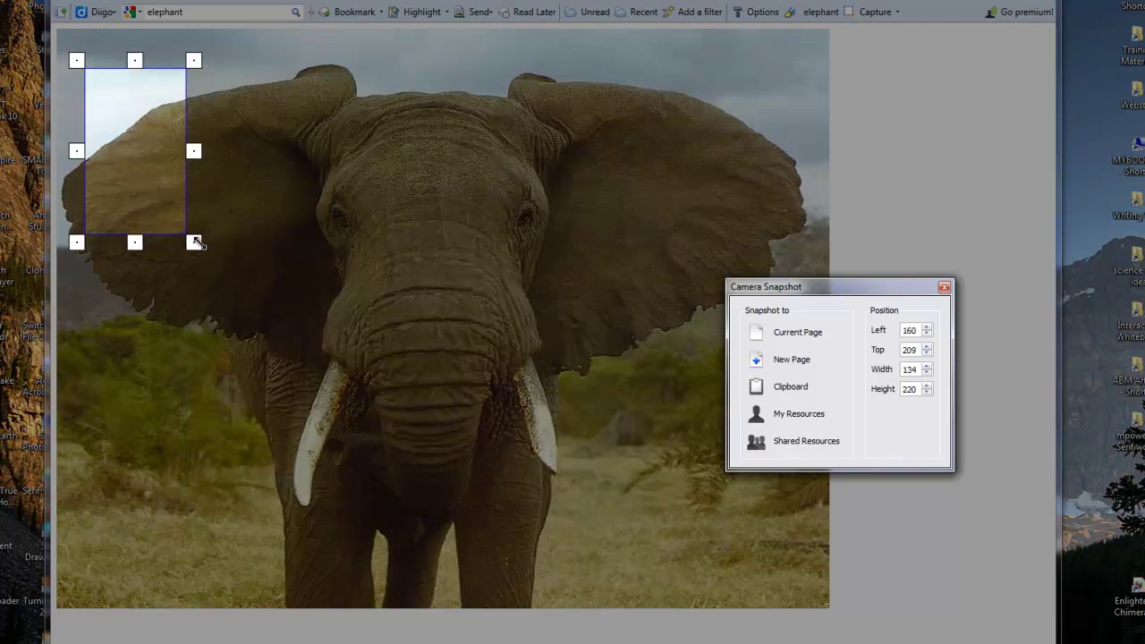
{"action": "left_click_drag", "start_coordinate": [194, 242], "coordinate": [642, 469]}
{"action": "left_click_drag", "start_coordinate": [395, 246], "coordinate": [460, 230]}
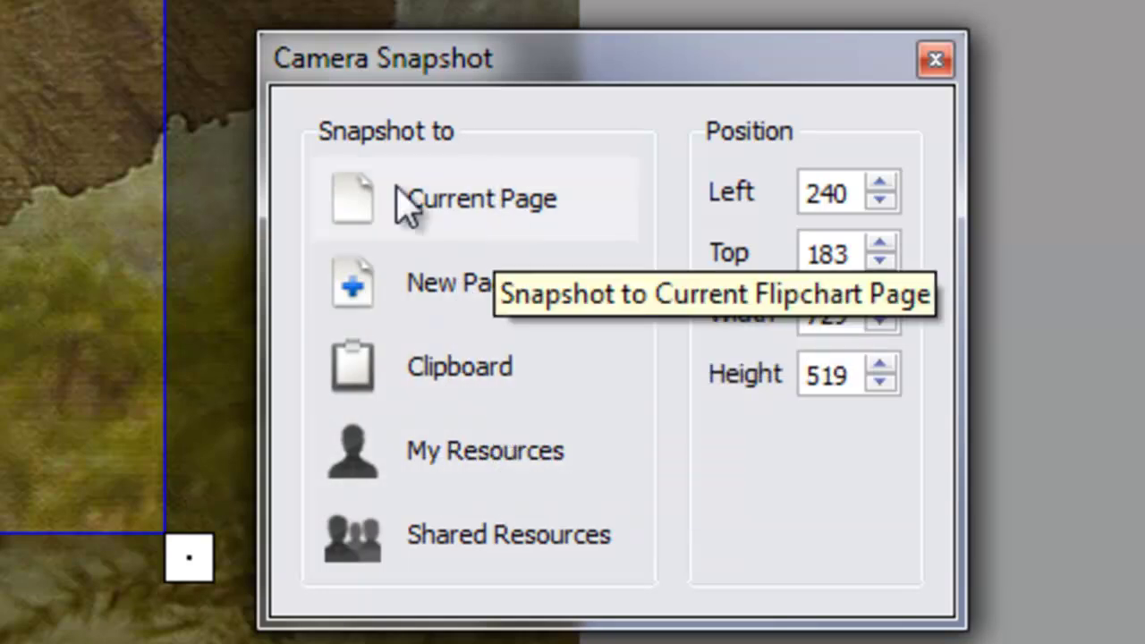
- Put the elephant snapshot on the current page, shrink it toward the top-left, and return to the desktop
{"action": "left_click", "coordinate": [477, 195]}
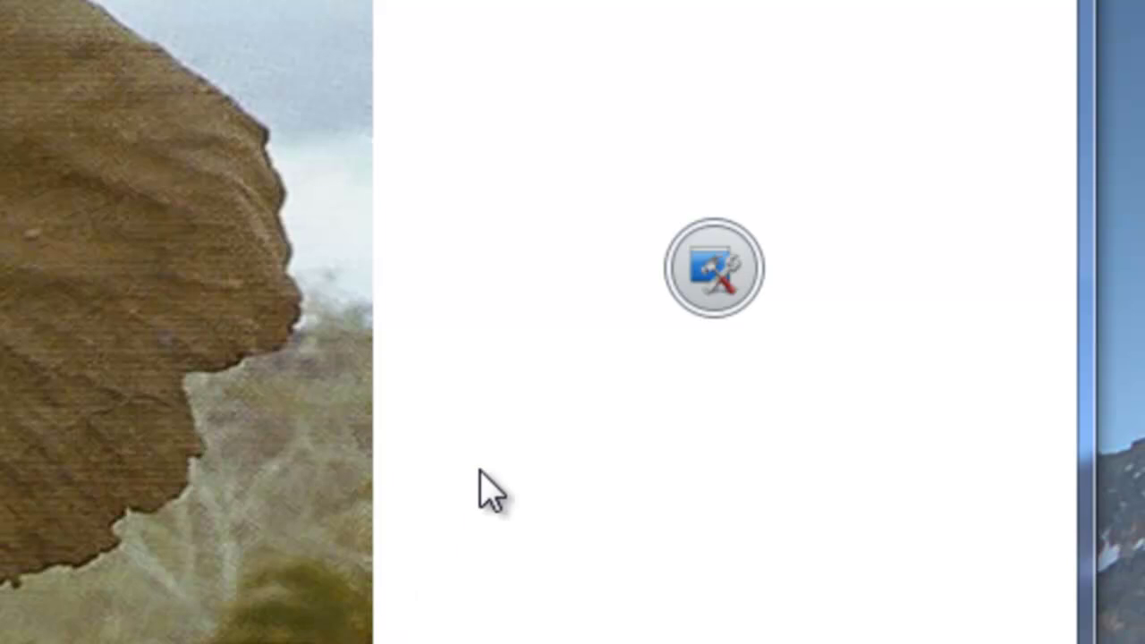
{"action": "left_click", "coordinate": [691, 282]}
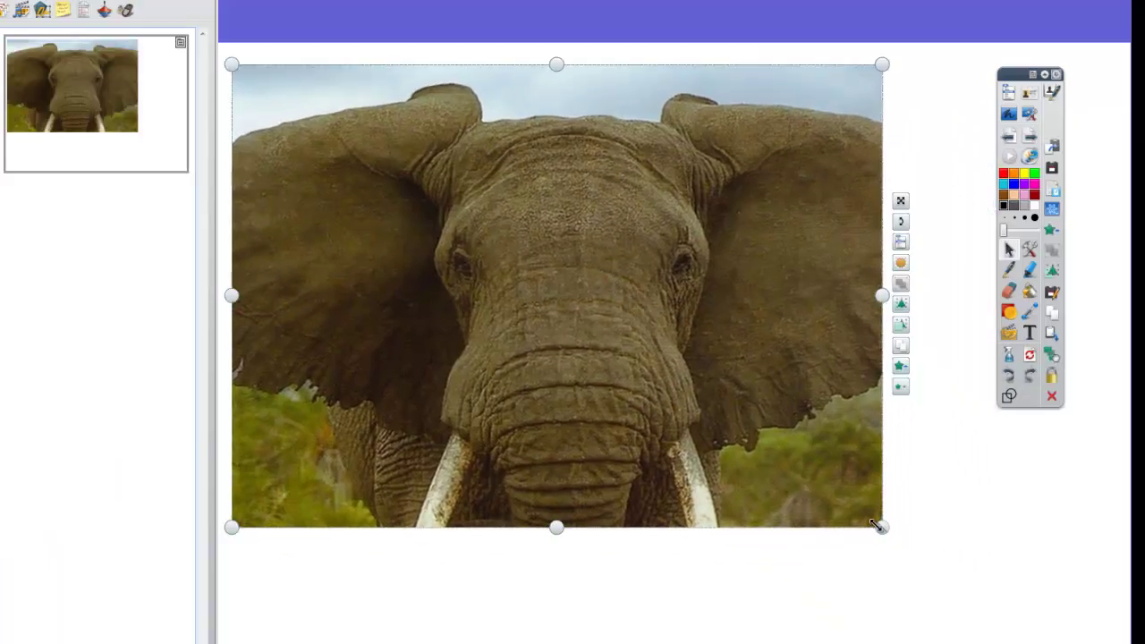
{"action": "left_click_drag", "start_coordinate": [877, 527], "coordinate": [647, 448]}
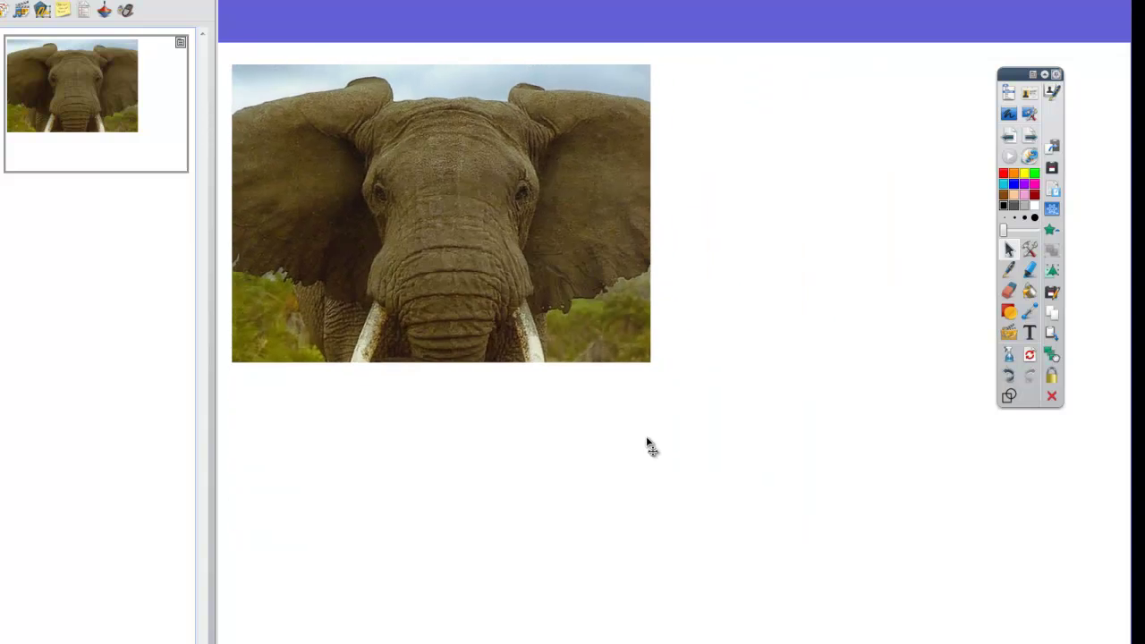
{"action": "left_click", "coordinate": [601, 451]}
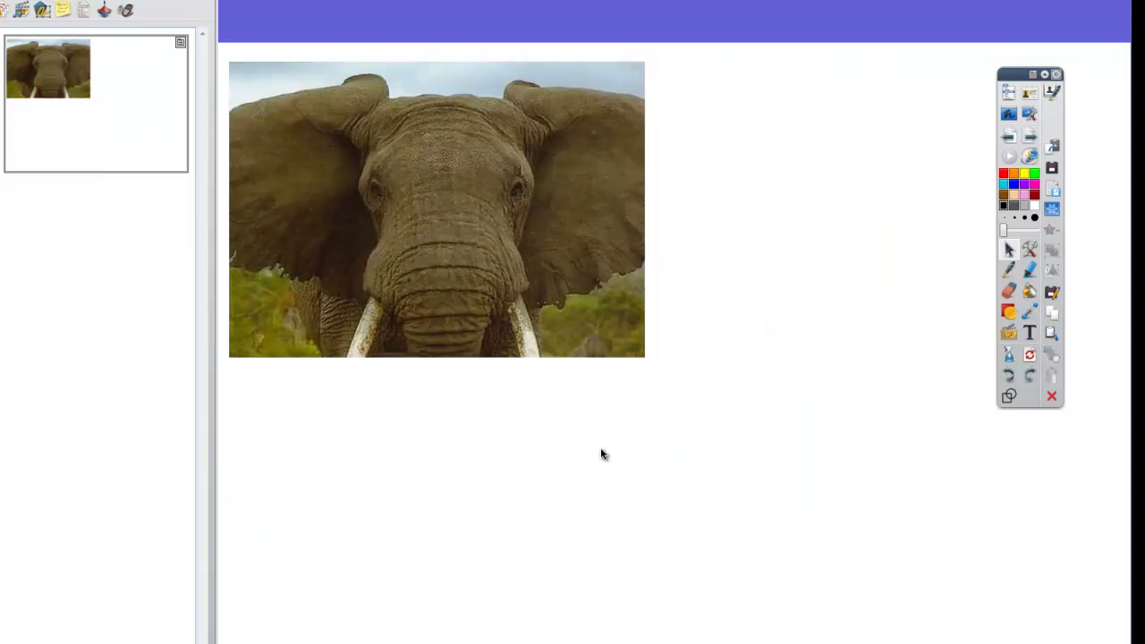
{"action": "left_click", "coordinate": [1031, 114]}
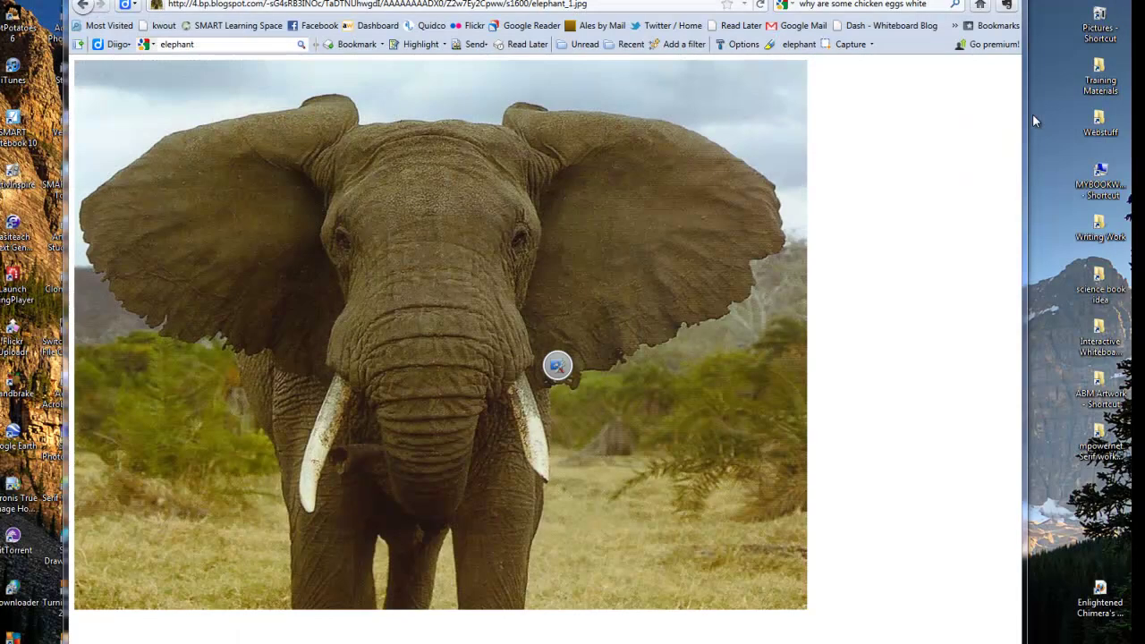
- Take a freehand snapshot traced around the elephant's ears, head, trunk and tusks
{"action": "left_click", "coordinate": [556, 365]}
{"action": "left_click_drag", "start_coordinate": [557, 365], "coordinate": [882, 300]}
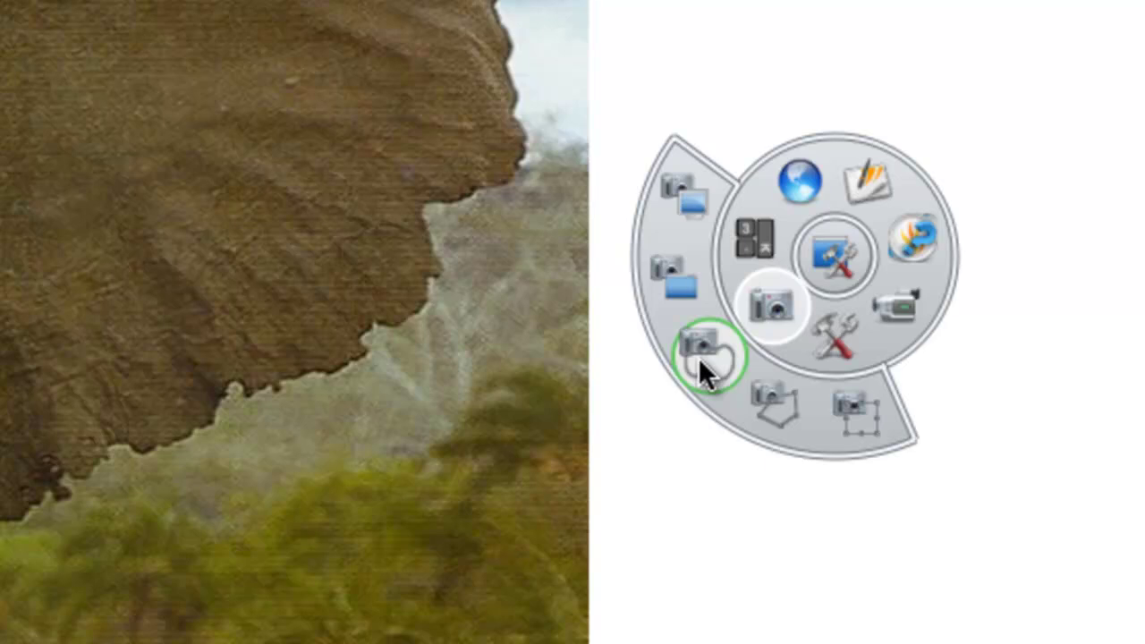
{"action": "left_click", "coordinate": [699, 358]}
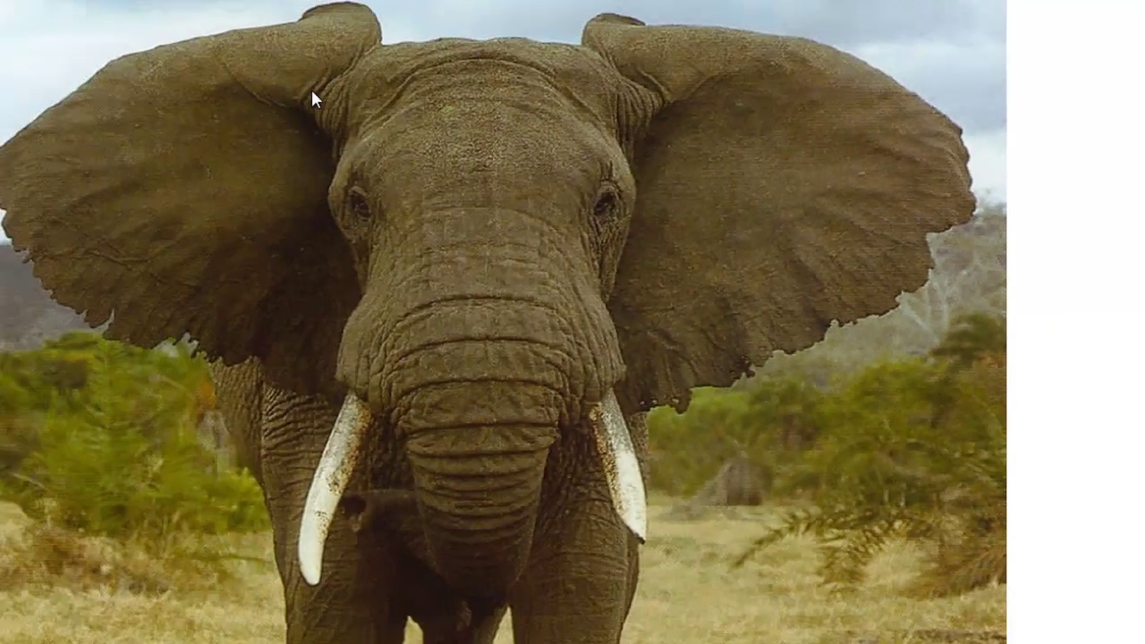
{"action": "mouse_move", "coordinate": [310, 87]}
{"action": "left_mouse_down"}
{"action": "mouse_move", "coordinate": [435, 30]}
{"action": "mouse_move", "coordinate": [417, 45]}
{"action": "mouse_move", "coordinate": [396, 26]}
{"action": "mouse_move", "coordinate": [336, 17]}
{"action": "mouse_move", "coordinate": [193, 43]}
{"action": "mouse_move", "coordinate": [70, 117]}
{"action": "mouse_move", "coordinate": [20, 174]}
{"action": "mouse_move", "coordinate": [37, 240]}
{"action": "mouse_move", "coordinate": [107, 314]}
{"action": "mouse_move", "coordinate": [181, 355]}
{"action": "mouse_move", "coordinate": [346, 397]}
{"action": "mouse_move", "coordinate": [353, 456]}
{"action": "mouse_move", "coordinate": [314, 578]}
{"action": "mouse_move", "coordinate": [391, 524]}
{"action": "mouse_move", "coordinate": [430, 477]}
{"action": "mouse_move", "coordinate": [463, 570]}
{"action": "mouse_move", "coordinate": [540, 588]}
{"action": "mouse_move", "coordinate": [567, 489]}
{"action": "mouse_move", "coordinate": [572, 404]}
{"action": "mouse_move", "coordinate": [634, 525]}
{"action": "mouse_move", "coordinate": [677, 528]}
{"action": "mouse_move", "coordinate": [647, 391]}
{"action": "mouse_move", "coordinate": [887, 319]}
{"action": "mouse_move", "coordinate": [954, 261]}
{"action": "mouse_move", "coordinate": [981, 195]}
{"action": "mouse_move", "coordinate": [952, 114]}
{"action": "mouse_move", "coordinate": [781, 31]}
{"action": "mouse_move", "coordinate": [618, 31]}
{"action": "mouse_move", "coordinate": [533, 65]}
{"action": "mouse_move", "coordinate": [399, 54]}
{"action": "left_mouse_up"}
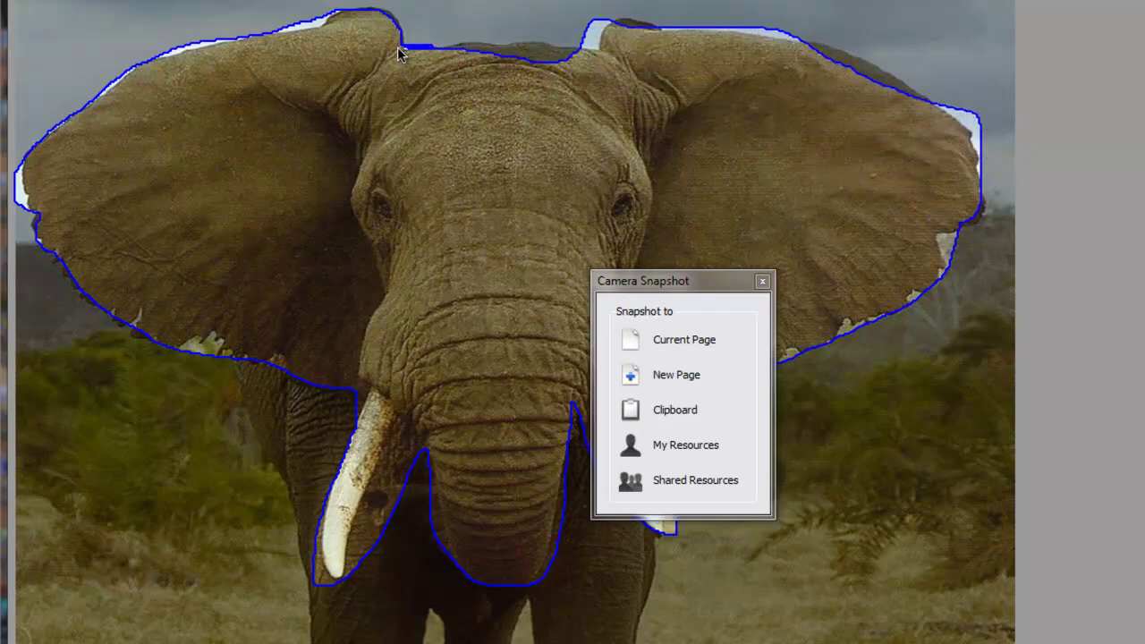
{"action": "left_click_drag", "start_coordinate": [729, 285], "coordinate": [893, 463]}
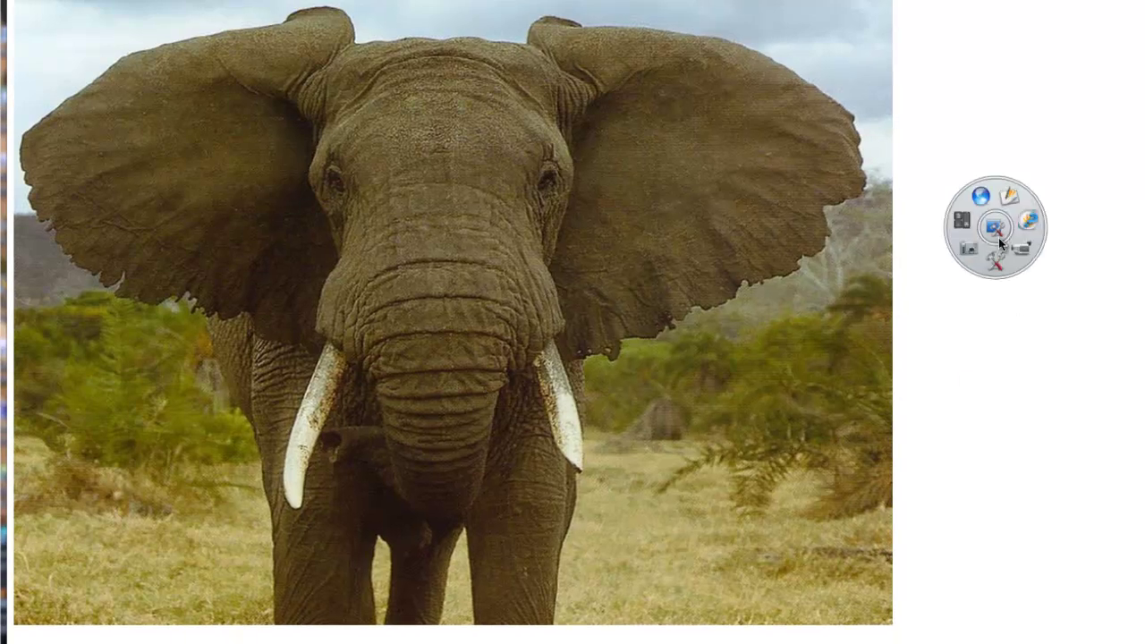
- Shrink the freehand elephant cut-out and position it near the top of the flipchart page
{"action": "left_click", "coordinate": [1011, 194]}
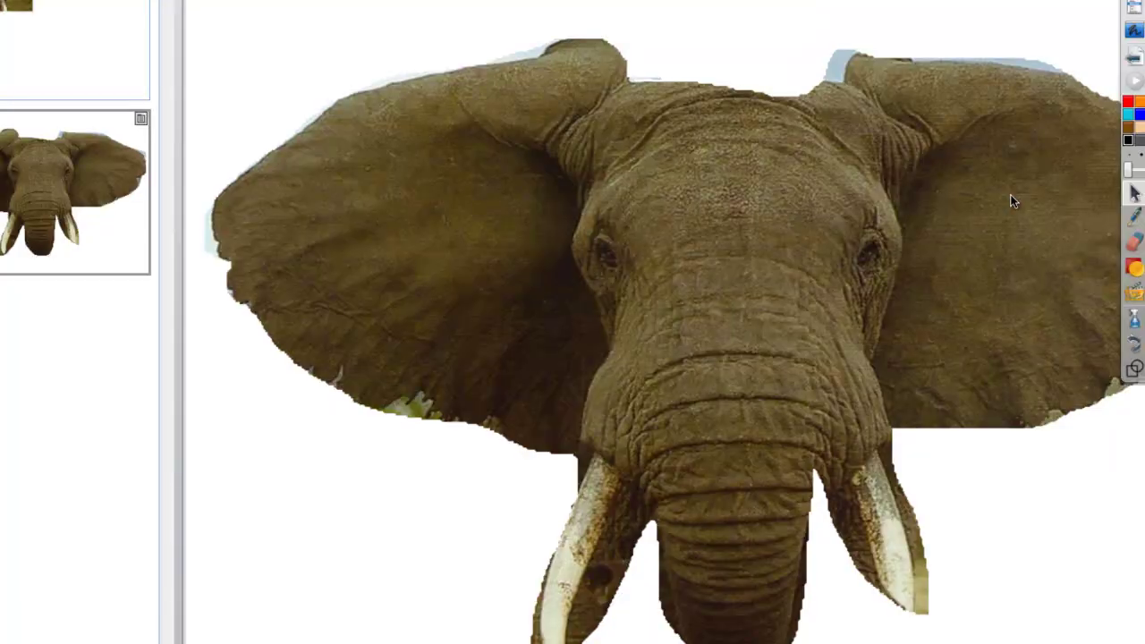
{"action": "left_click_drag", "start_coordinate": [757, 327], "coordinate": [738, 289]}
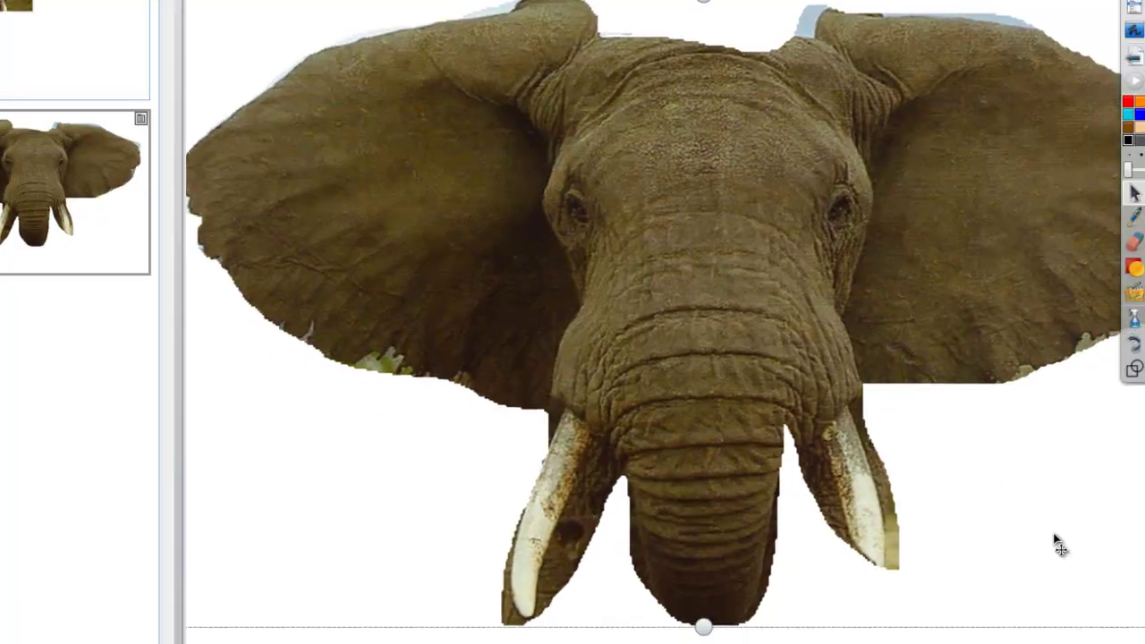
{"action": "left_click_drag", "start_coordinate": [1101, 573], "coordinate": [707, 313]}
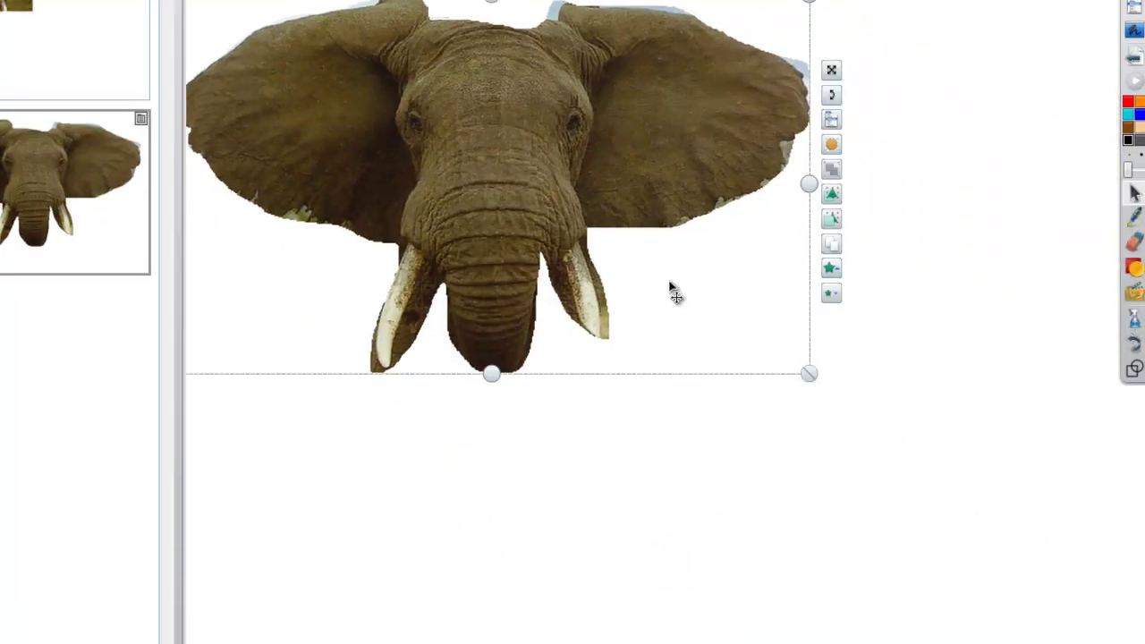
{"action": "mouse_move", "coordinate": [517, 157]}
{"action": "left_mouse_down"}
{"action": "mouse_move", "coordinate": [599, 148]}
{"action": "mouse_move", "coordinate": [535, 148]}
{"action": "left_mouse_up"}
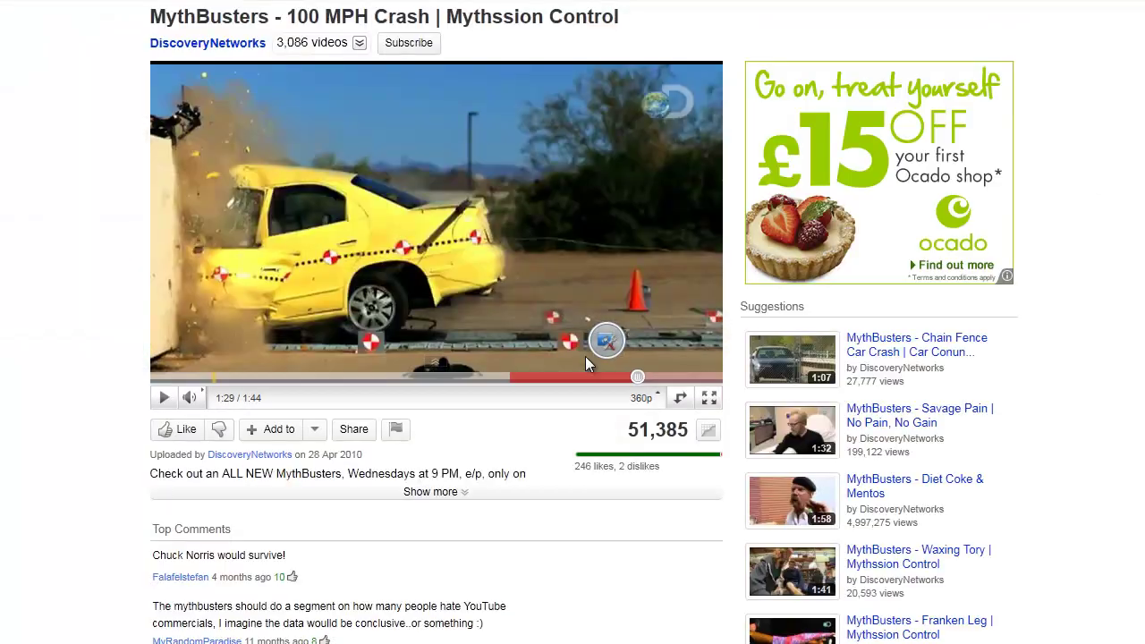
- Capture a 630 × 340 still of the yellow car hitting the wall onto the current page
{"action": "left_click_drag", "start_coordinate": [607, 341], "coordinate": [1040, 248]}
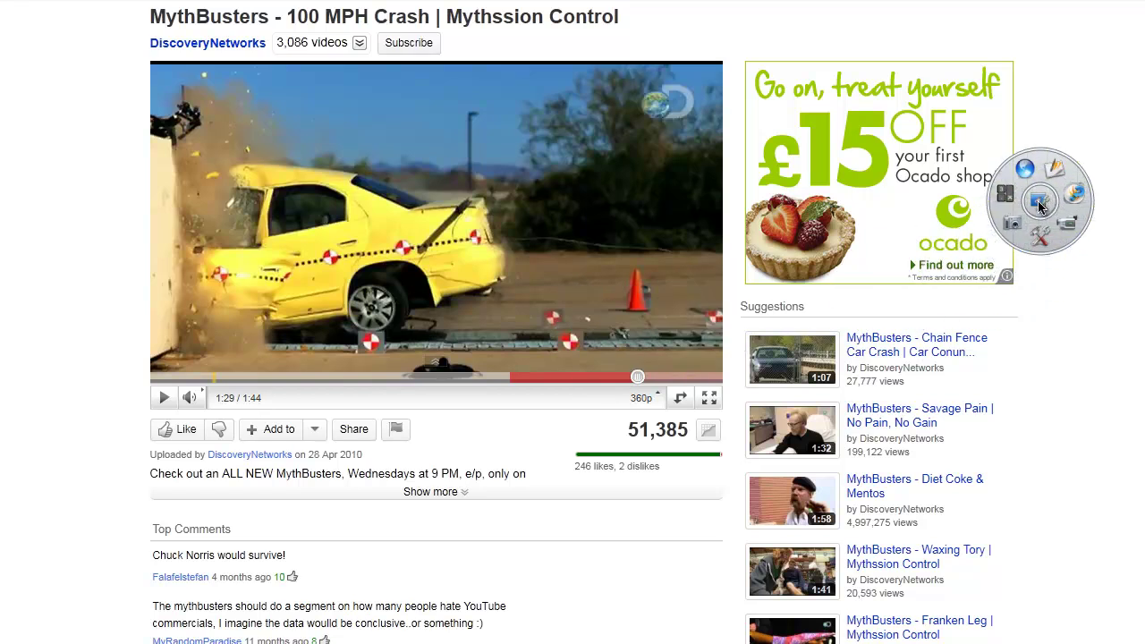
{"action": "left_click", "coordinate": [1038, 243]}
{"action": "left_click", "coordinate": [1040, 201]}
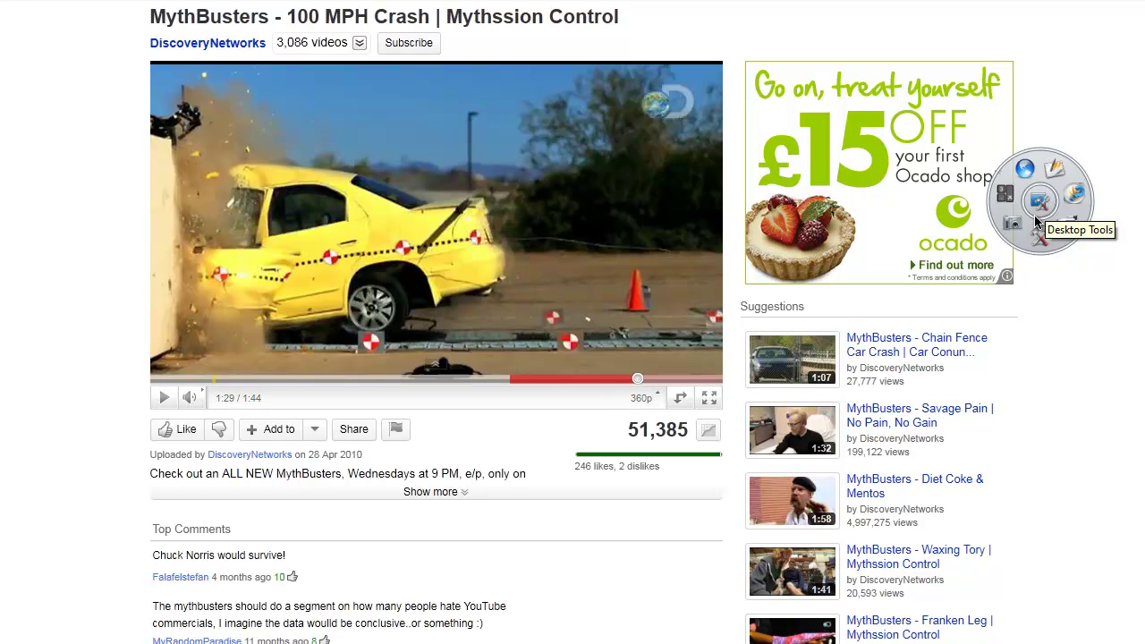
{"action": "left_click", "coordinate": [1045, 208]}
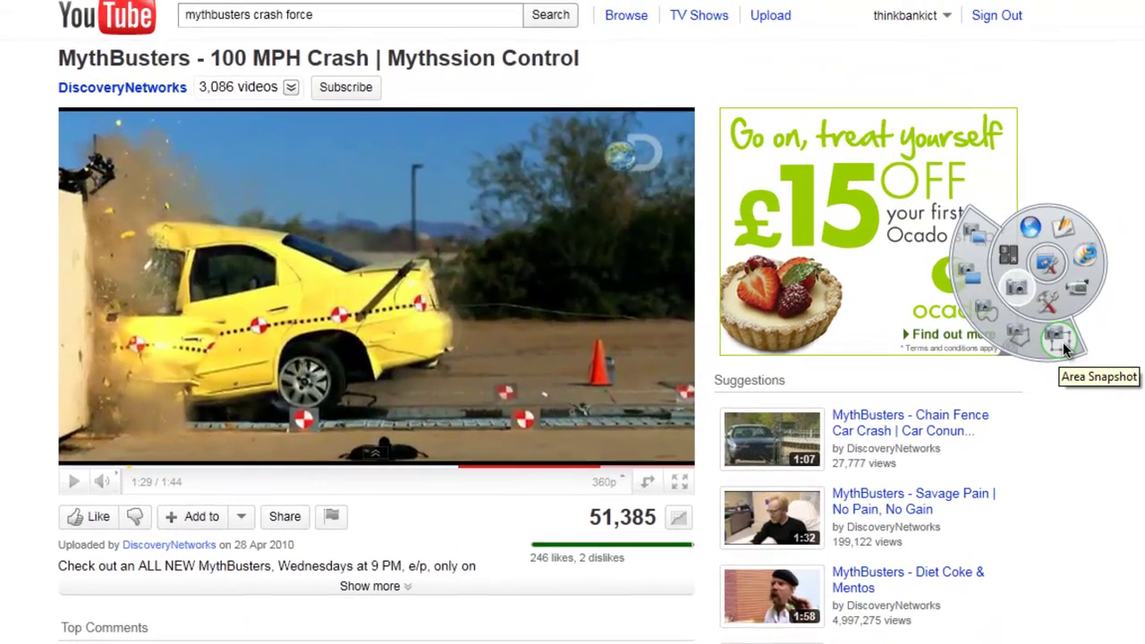
{"action": "left_click", "coordinate": [1063, 333]}
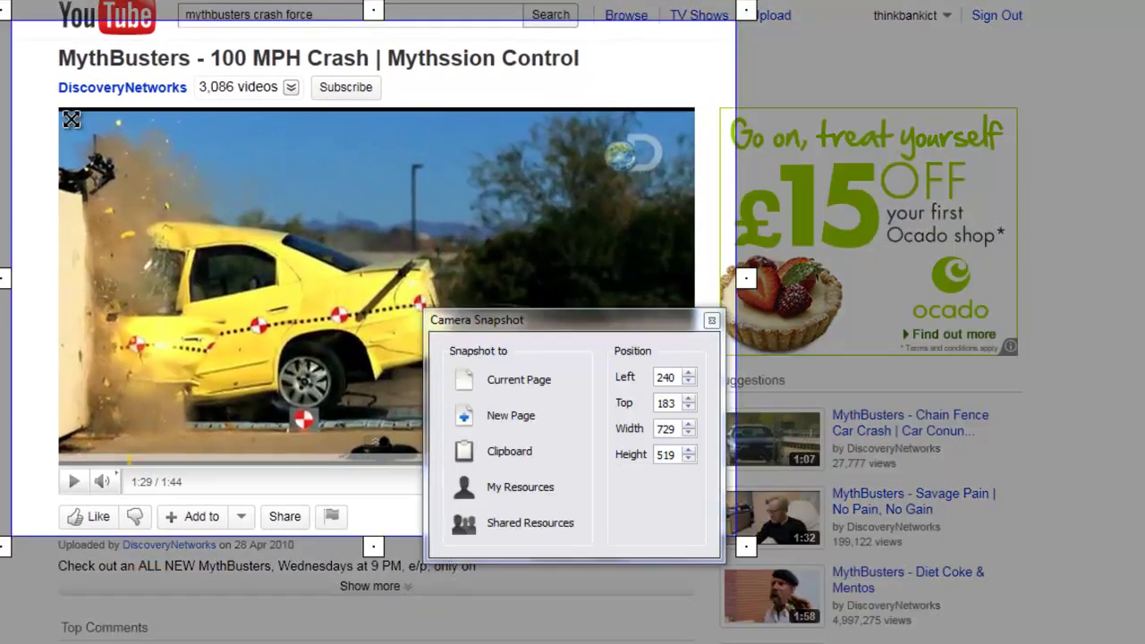
{"action": "left_click_drag", "start_coordinate": [7, 6], "coordinate": [49, 106]}
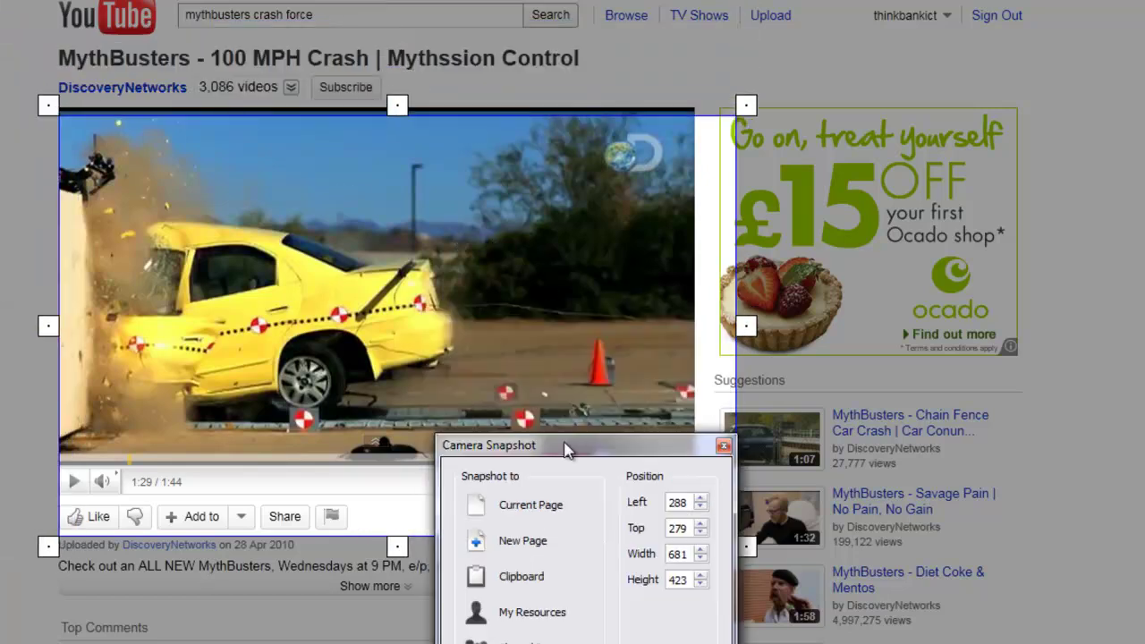
{"action": "left_click_drag", "start_coordinate": [746, 546], "coordinate": [694, 464]}
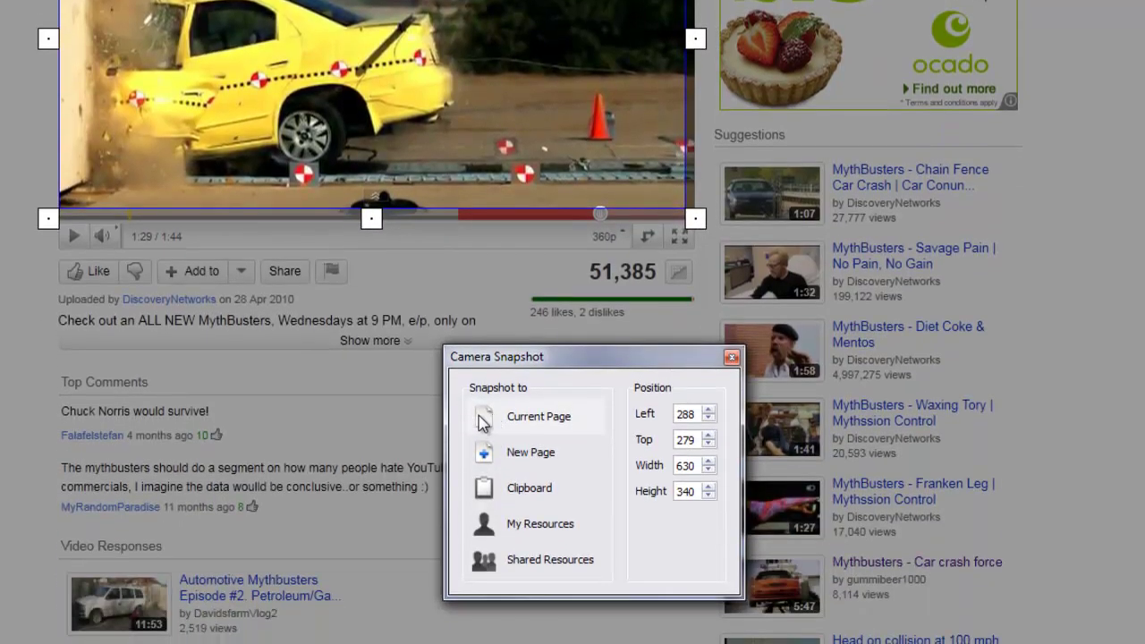
{"action": "left_click", "coordinate": [488, 422]}
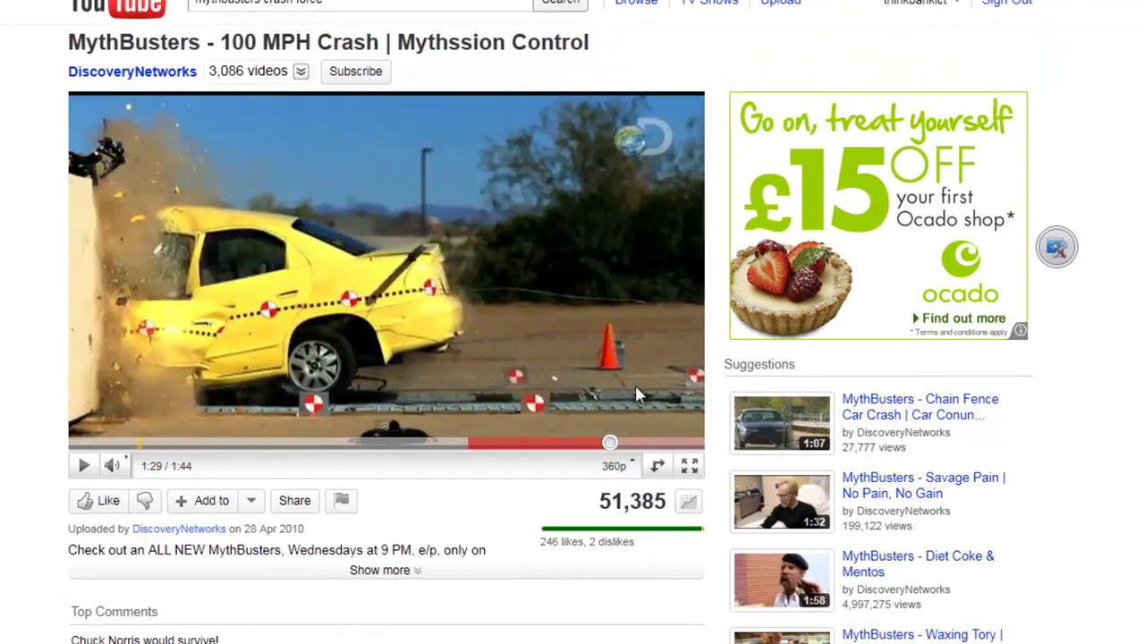
- Pause the crash video at the crumpled car and frame it with a 630 × 340 area snapshot
{"action": "left_click", "coordinate": [1047, 18]}
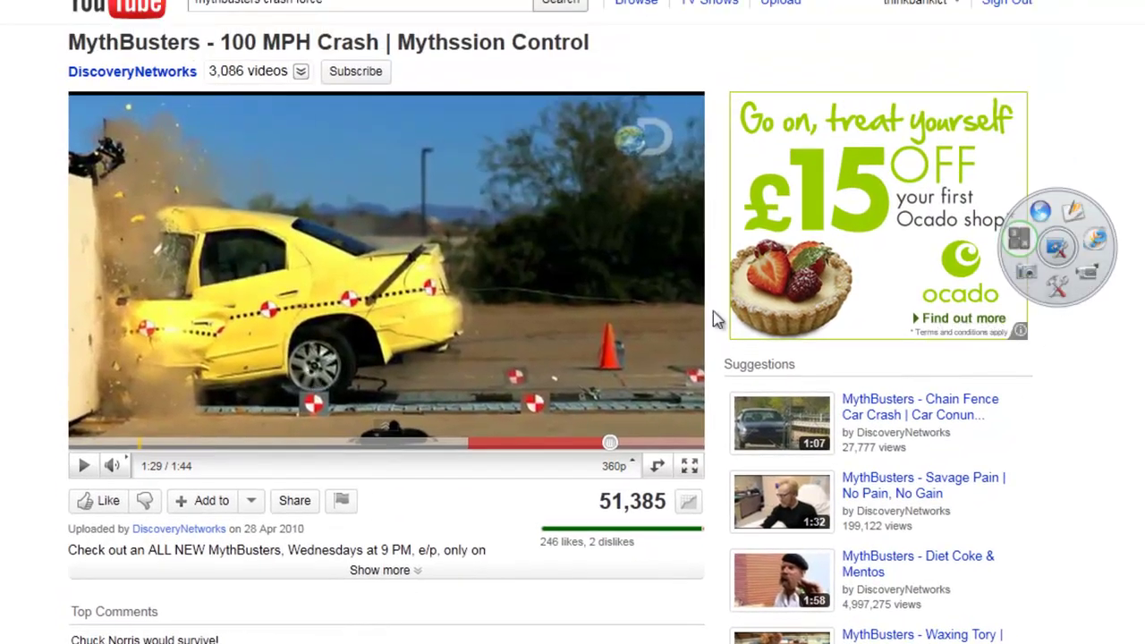
{"action": "left_click", "coordinate": [82, 467]}
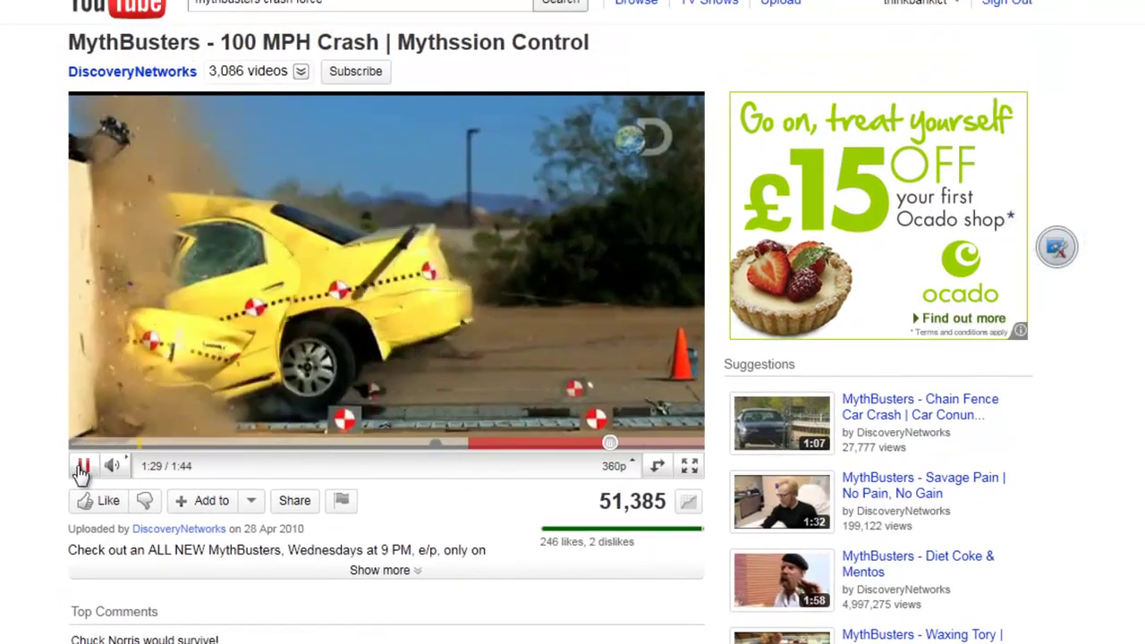
{"action": "left_click", "coordinate": [81, 467]}
{"action": "mouse_move", "coordinate": [1031, 268]}
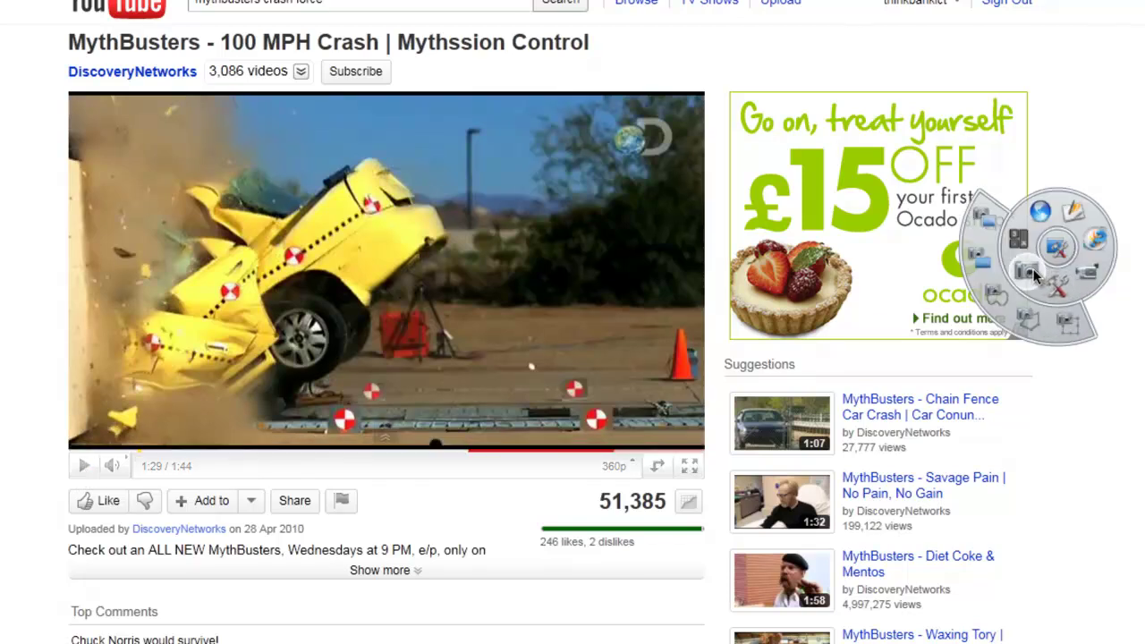
{"action": "left_click", "coordinate": [1067, 329]}
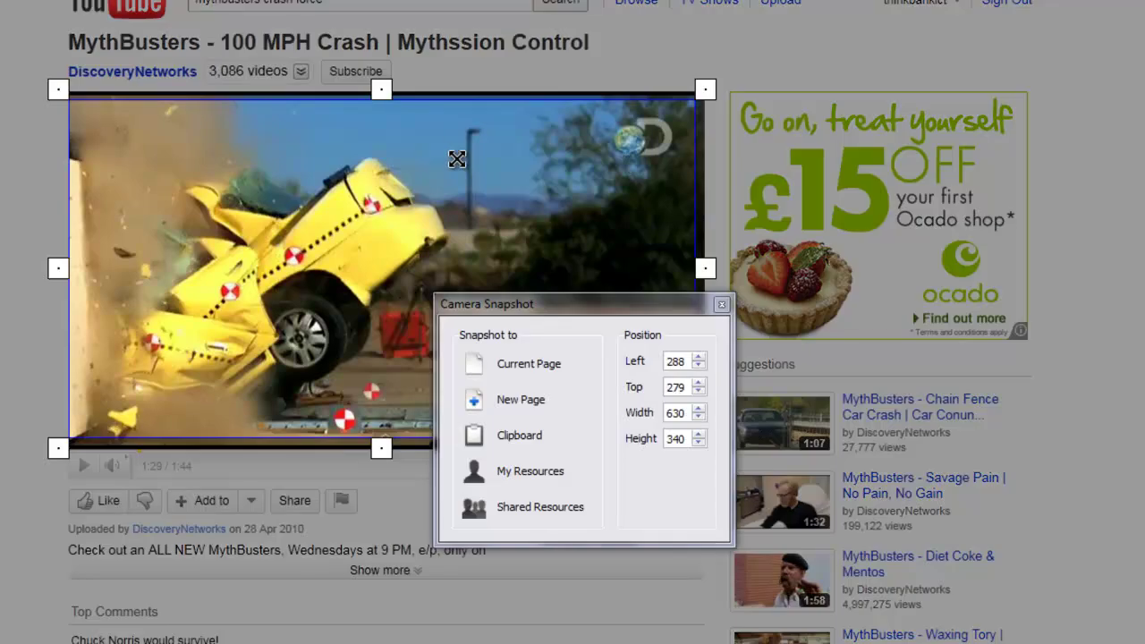
{"action": "left_click_drag", "start_coordinate": [548, 354], "coordinate": [466, 505]}
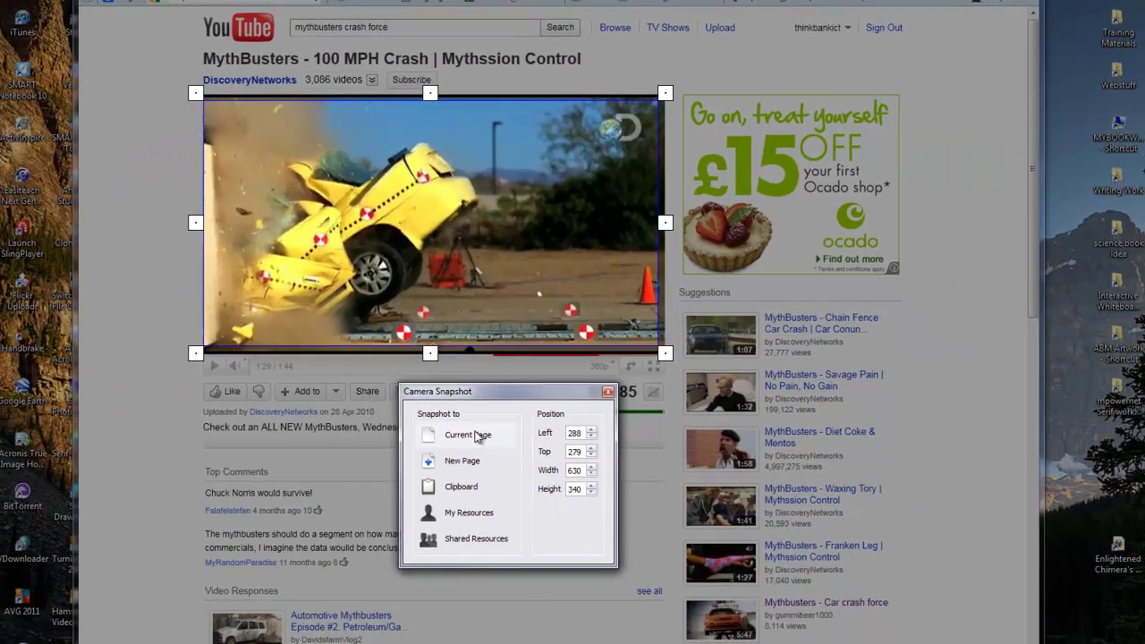
- Add the crumpled-car still to the page and delete the elephant image from it
{"action": "left_click", "coordinate": [430, 560]}
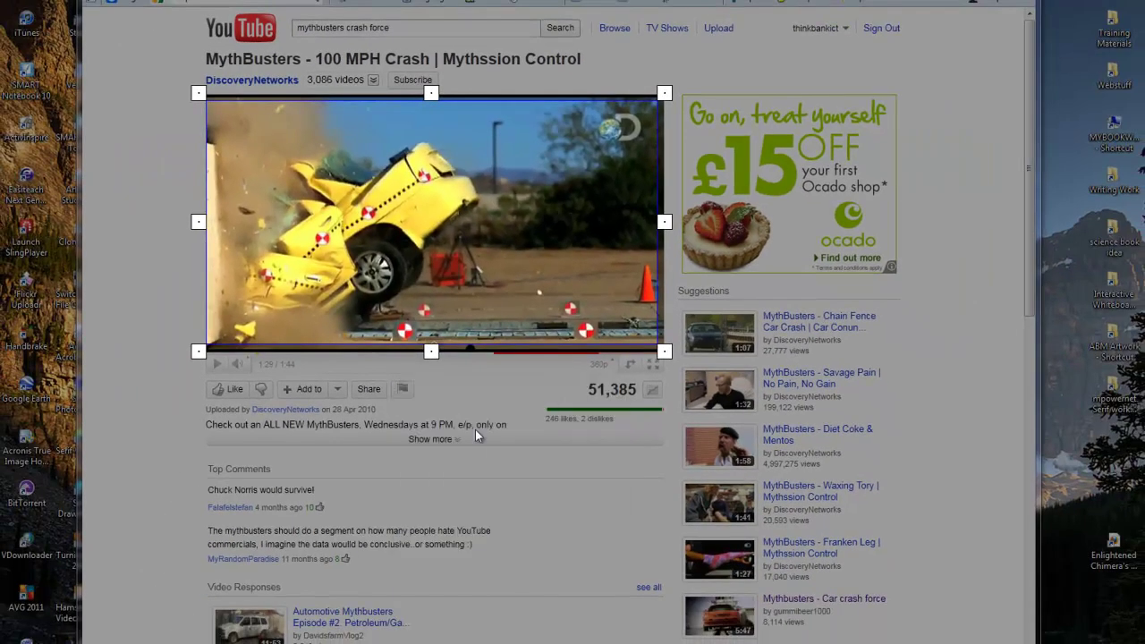
{"action": "left_click", "coordinate": [910, 202]}
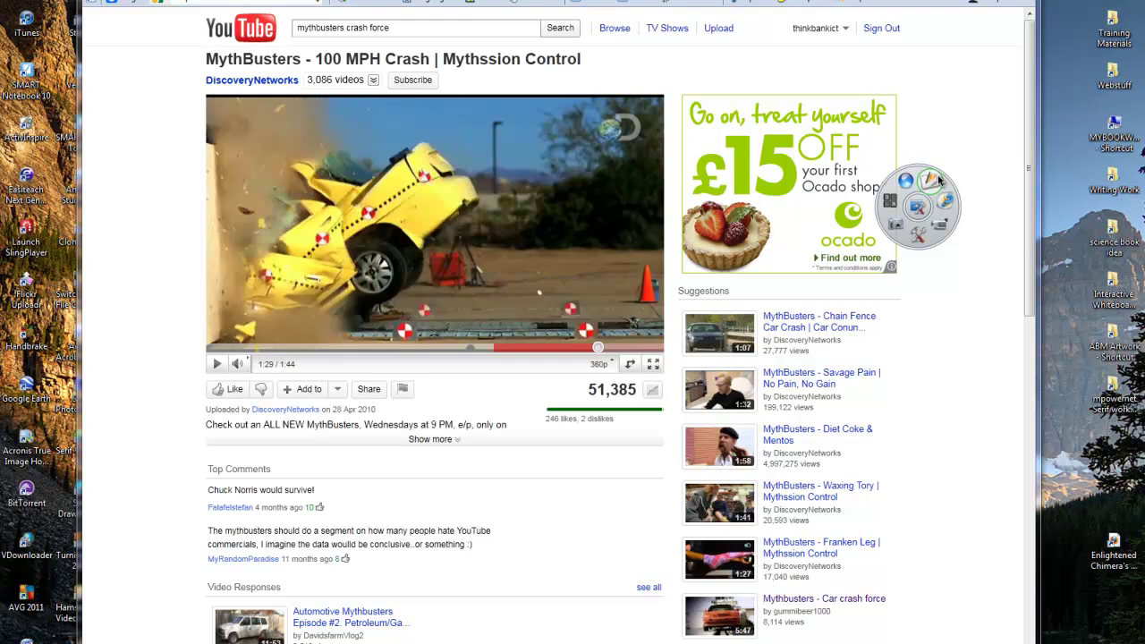
{"action": "left_click", "coordinate": [937, 180]}
{"action": "left_click", "coordinate": [742, 94]}
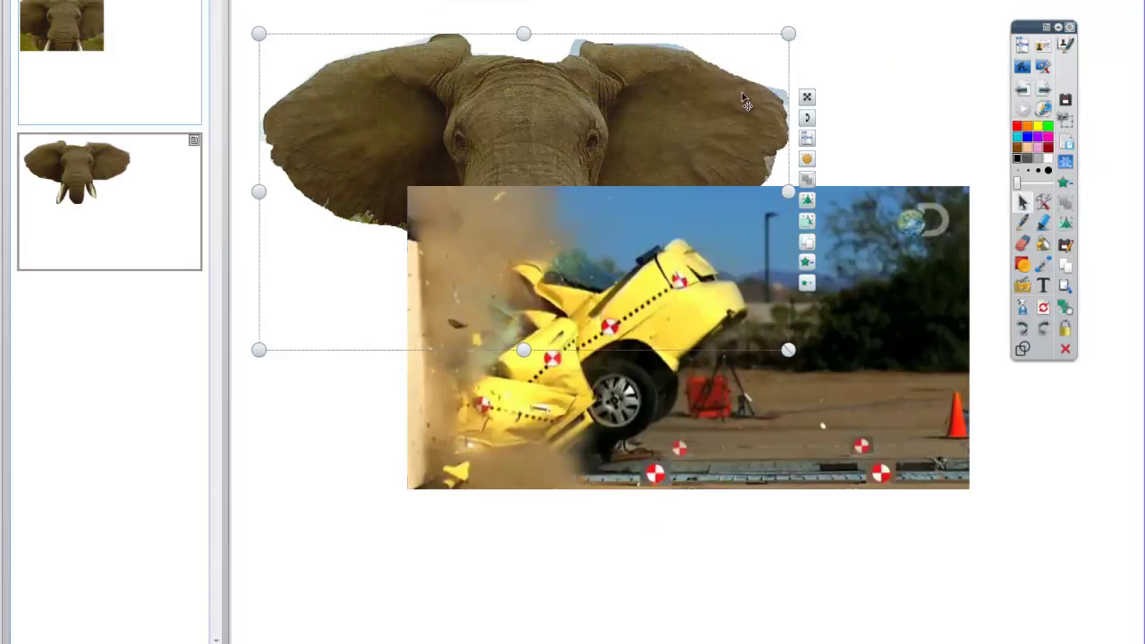
{"action": "key", "text": "Delete"}
{"action": "key", "text": "ctrl+v"}
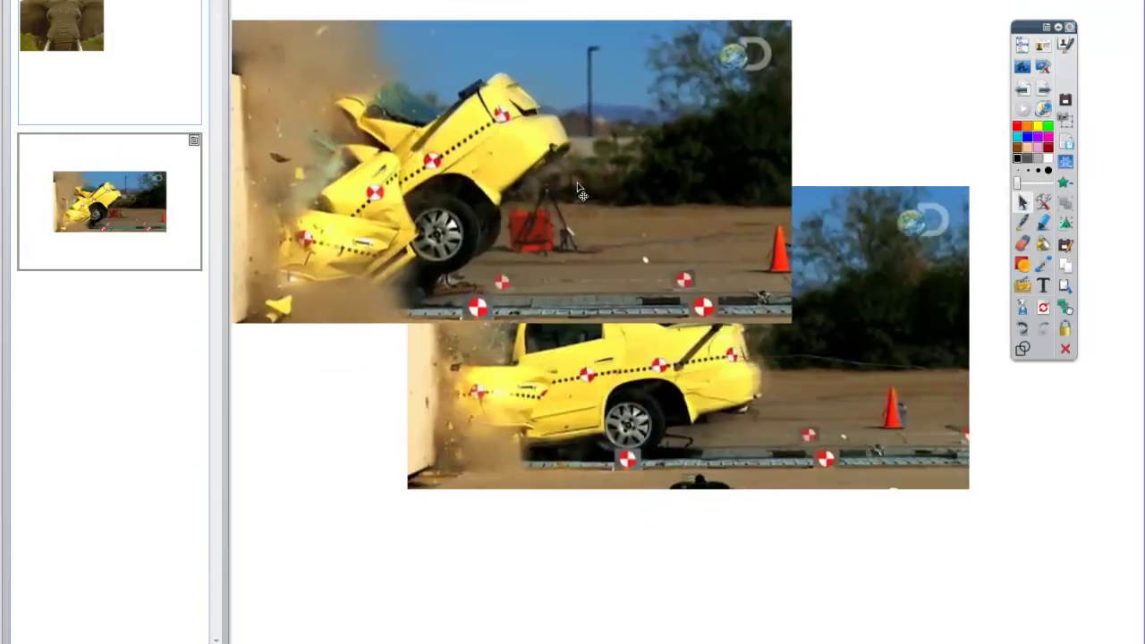
- Resize both crash stills to the same width and stack them one above the other
{"action": "left_click", "coordinate": [580, 193]}
{"action": "left_click_drag", "start_coordinate": [791, 323], "coordinate": [581, 230]}
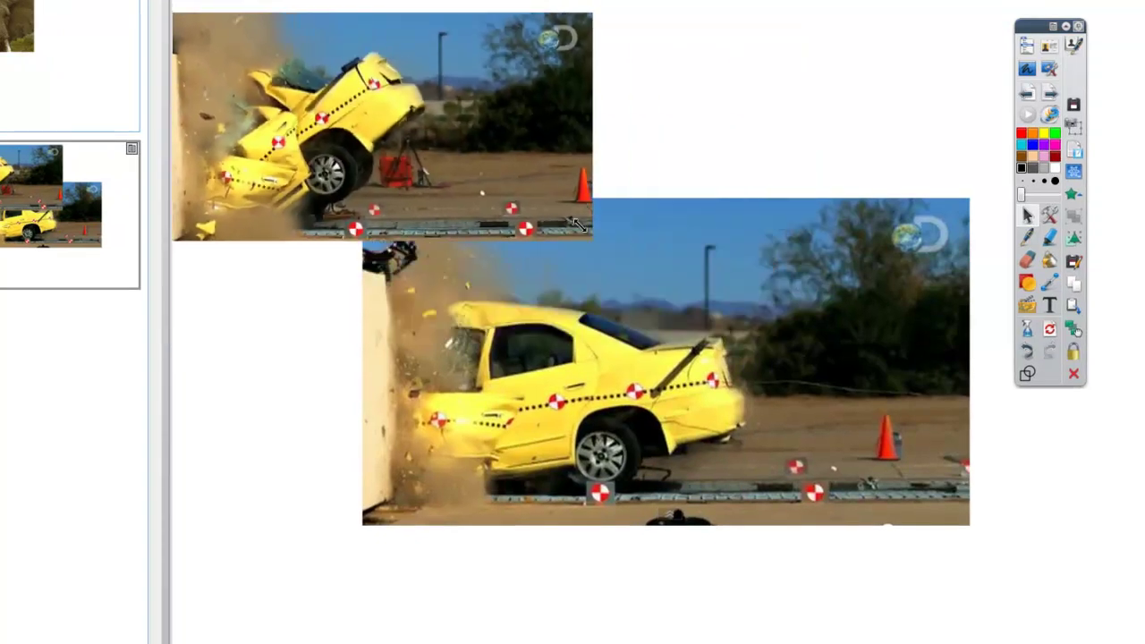
{"action": "left_click_drag", "start_coordinate": [968, 522], "coordinate": [671, 498]}
{"action": "left_click_drag", "start_coordinate": [605, 396], "coordinate": [564, 399]}
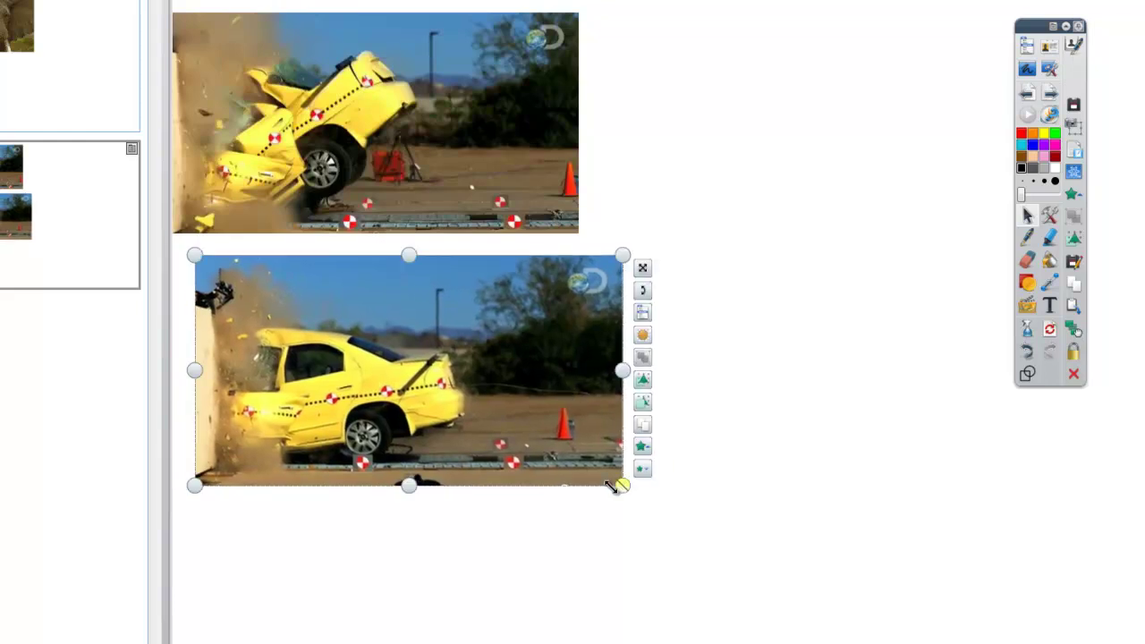
{"action": "left_click_drag", "start_coordinate": [618, 486], "coordinate": [596, 468]}
{"action": "left_click", "coordinate": [566, 460]}
{"action": "left_click_drag", "start_coordinate": [536, 439], "coordinate": [526, 436]}
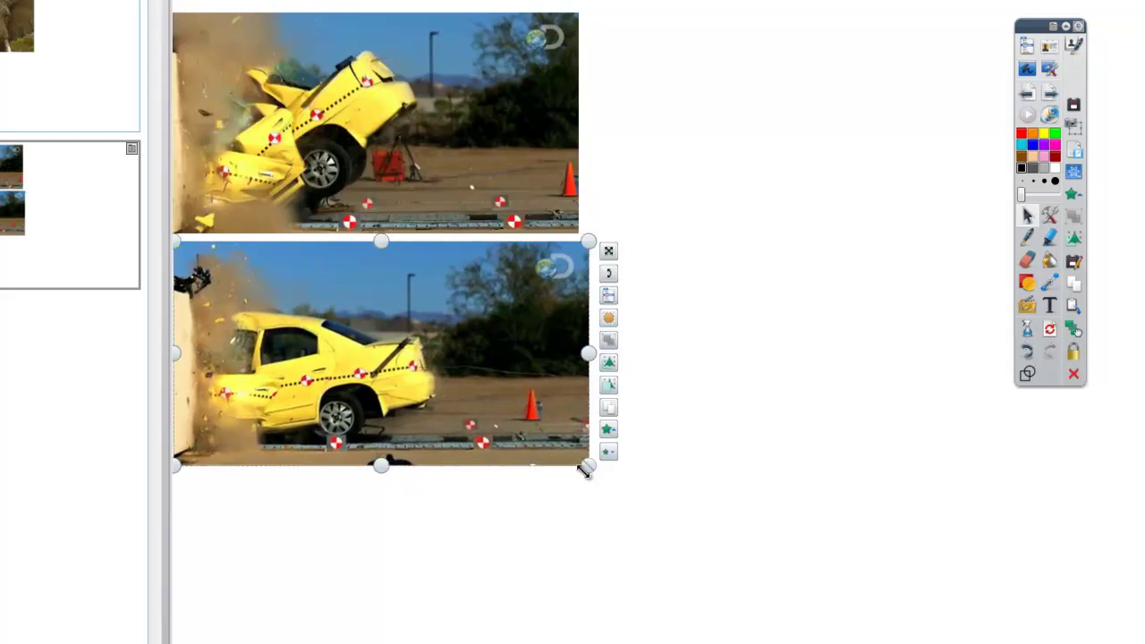
{"action": "left_click_drag", "start_coordinate": [584, 472], "coordinate": [573, 467]}
{"action": "left_click", "coordinate": [624, 609]}
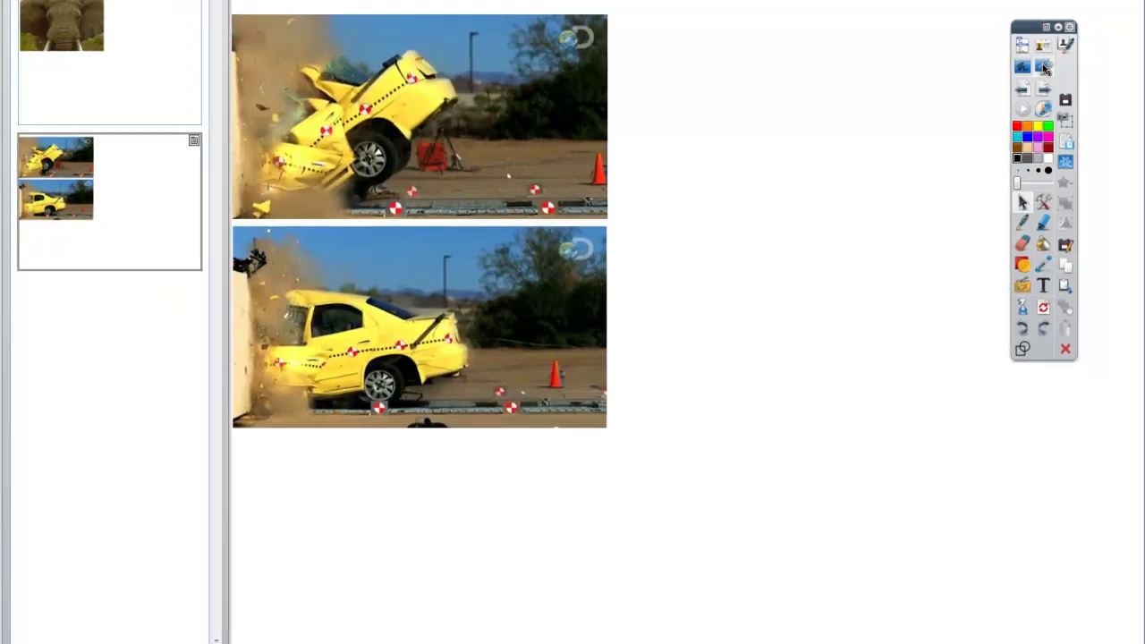
{"action": "left_click", "coordinate": [1042, 67]}
{"action": "left_click", "coordinate": [573, 318]}
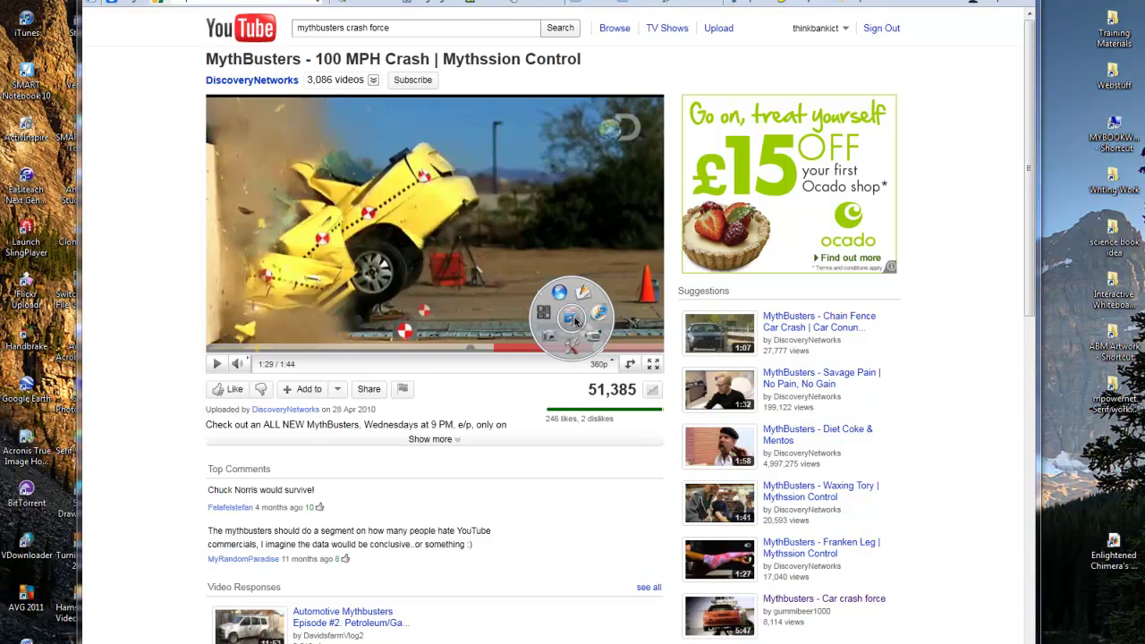
{"action": "left_click_drag", "start_coordinate": [576, 320], "coordinate": [960, 199]}
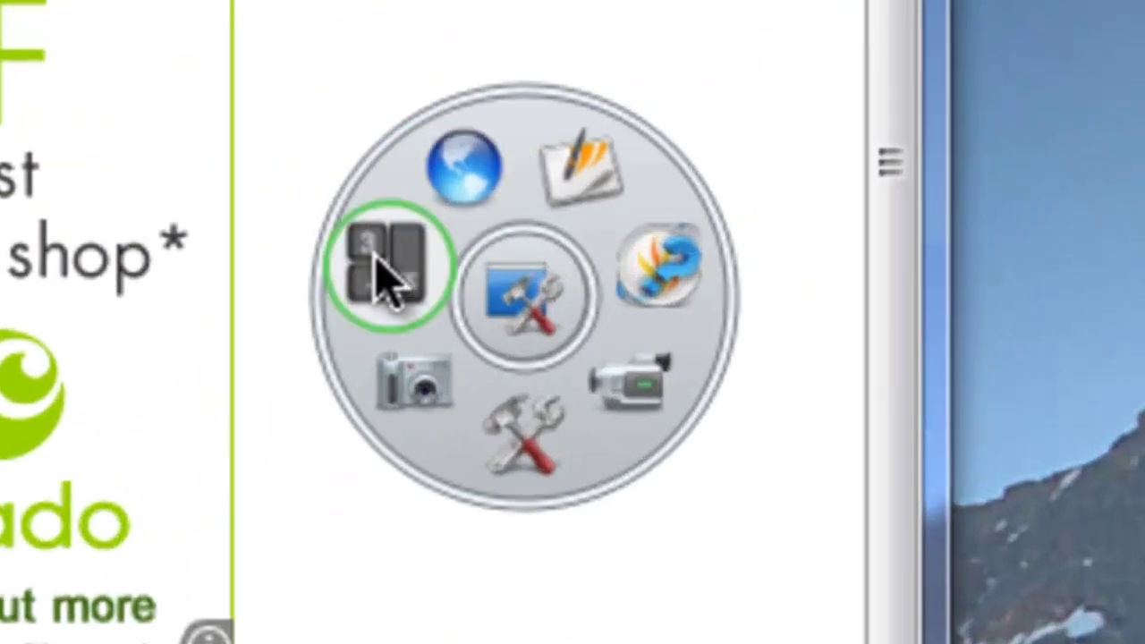
{"action": "mouse_move", "coordinate": [647, 409]}
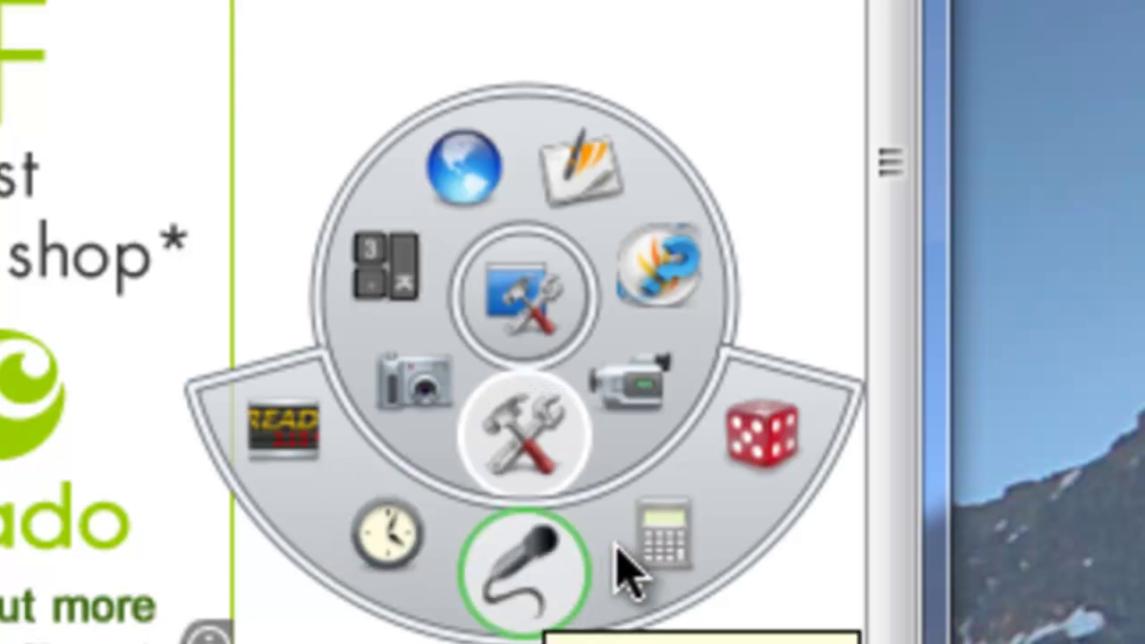
{"action": "mouse_move", "coordinate": [447, 336]}
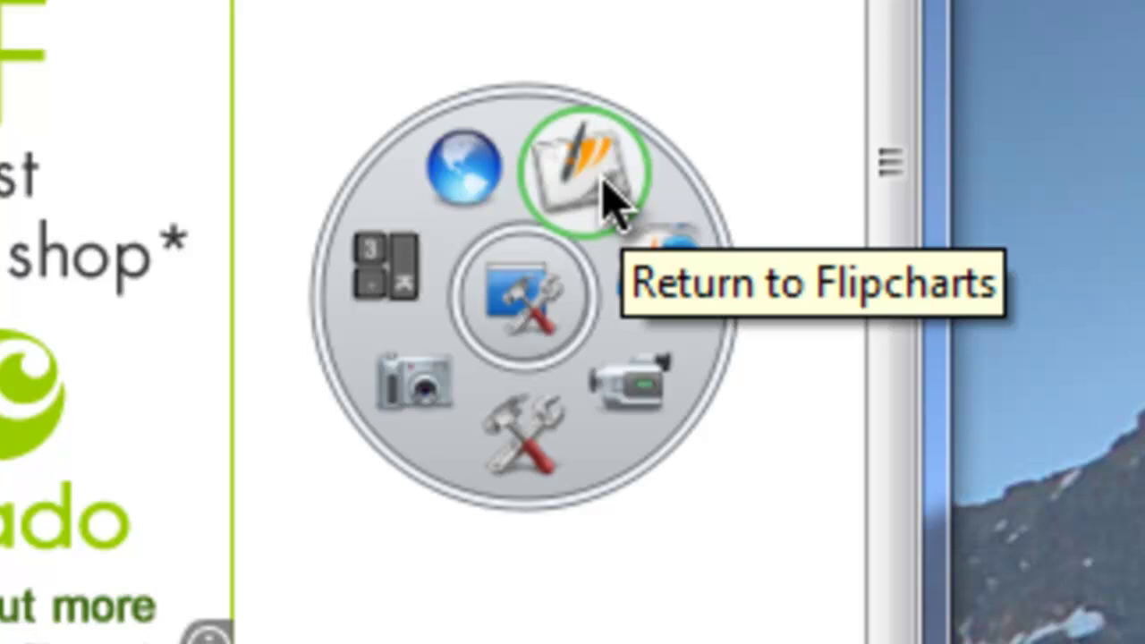
{"action": "left_click", "coordinate": [572, 184]}
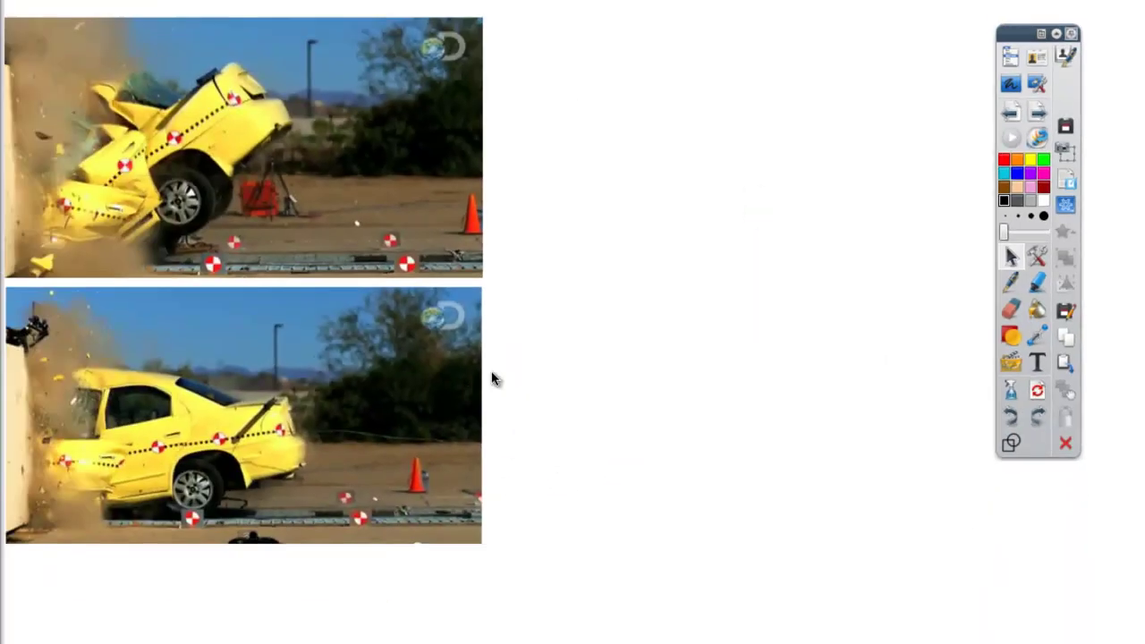